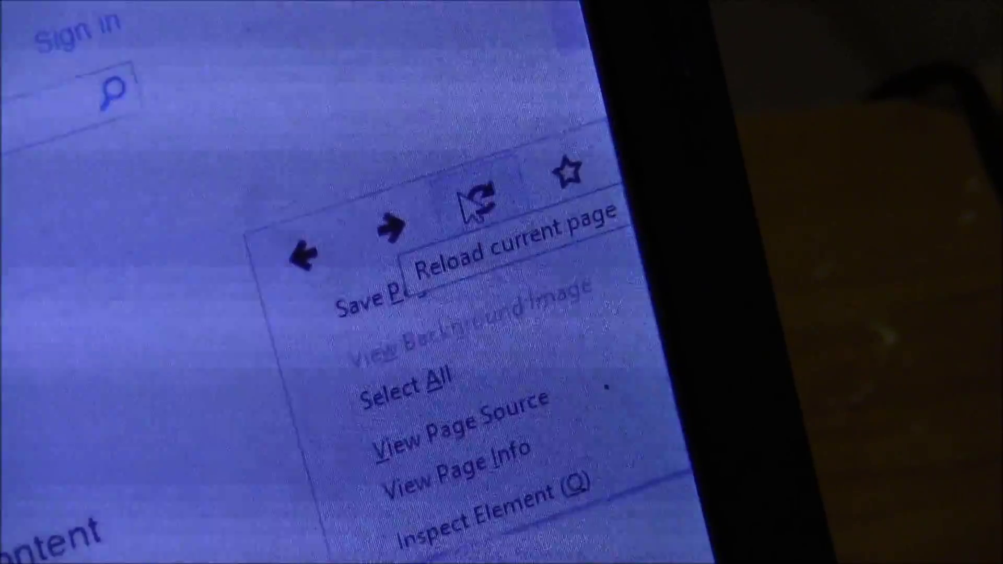
Reload the current web page with the context menu's Reload current page button.
left_click(474, 203)
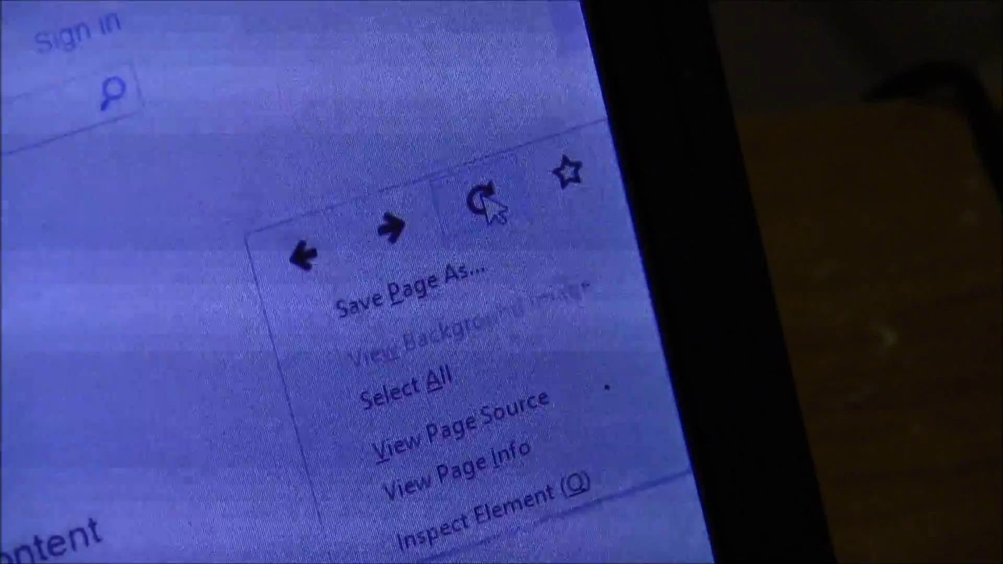